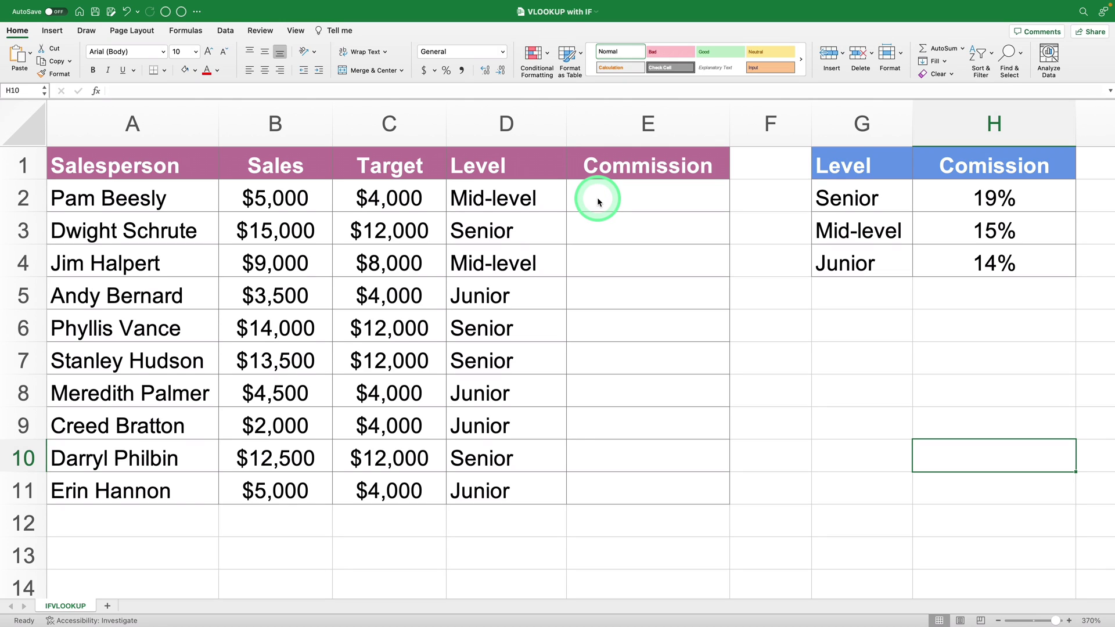
# Step: Start an IF formula in E2 that tests whether sales B2 meet target C2
pyautogui.click(598, 198)
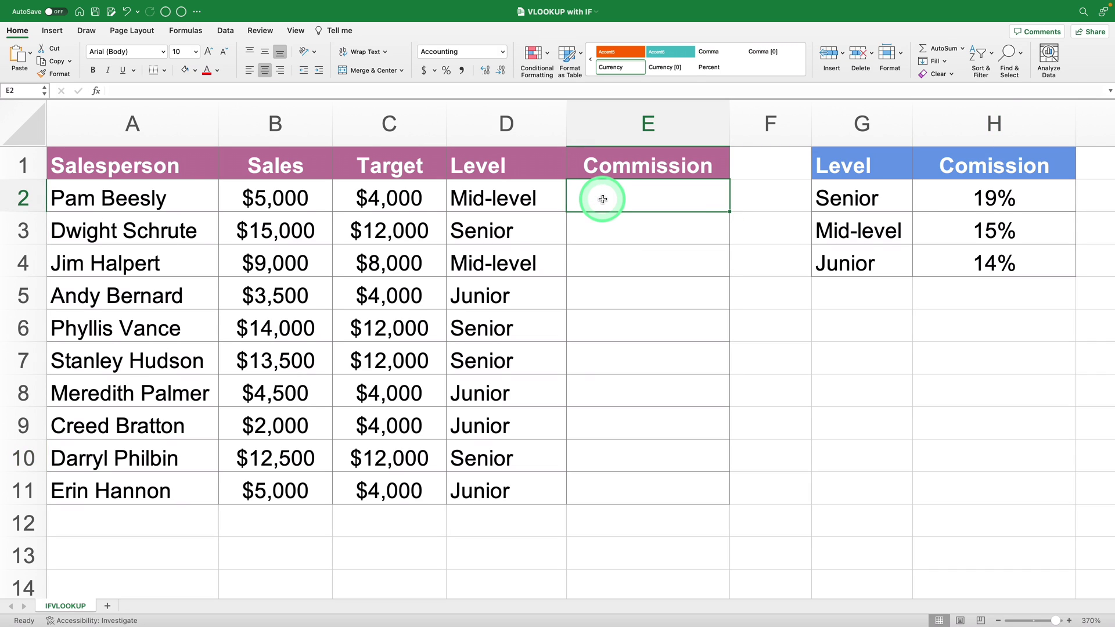
pyautogui.write('=if')
pyautogui.doubleClick(621, 235)
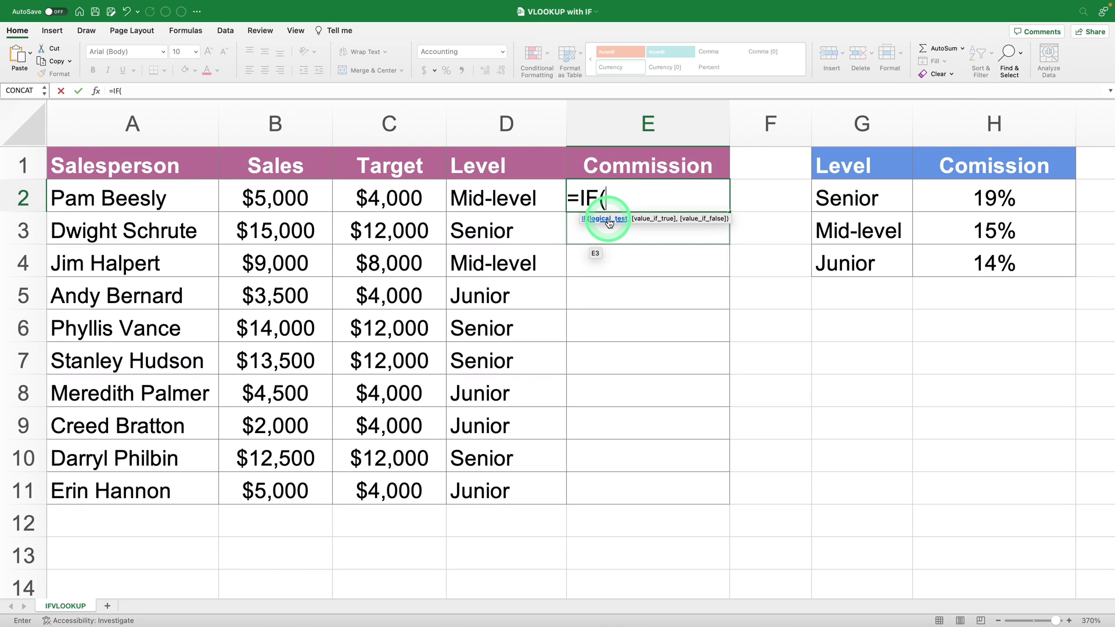
pyautogui.click(312, 203)
pyautogui.write('>')
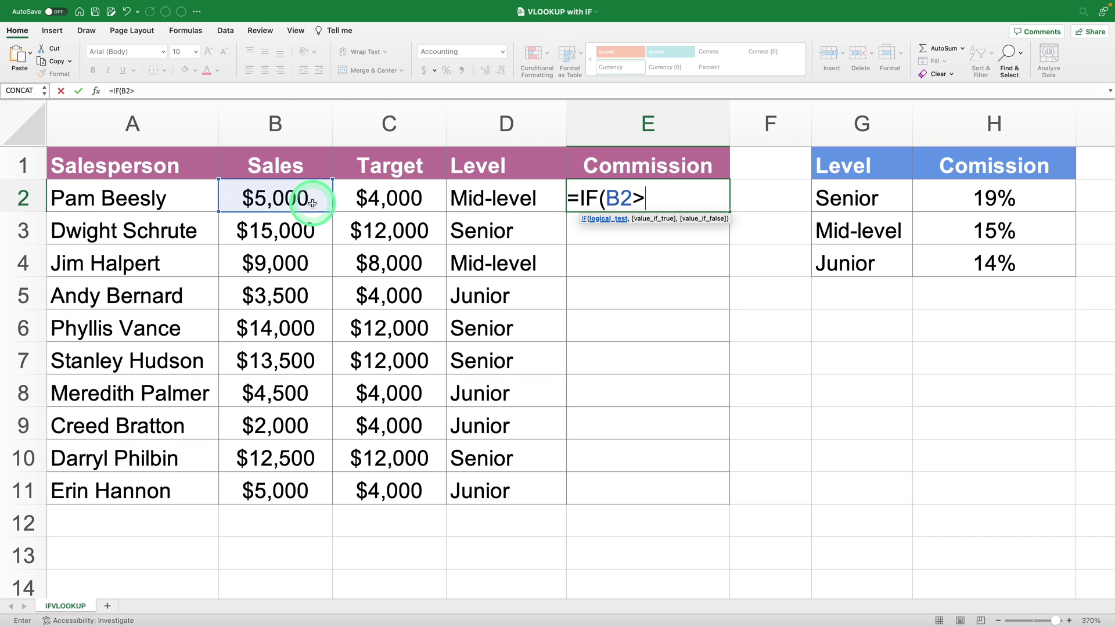
pyautogui.write('=')
pyautogui.click(375, 198)
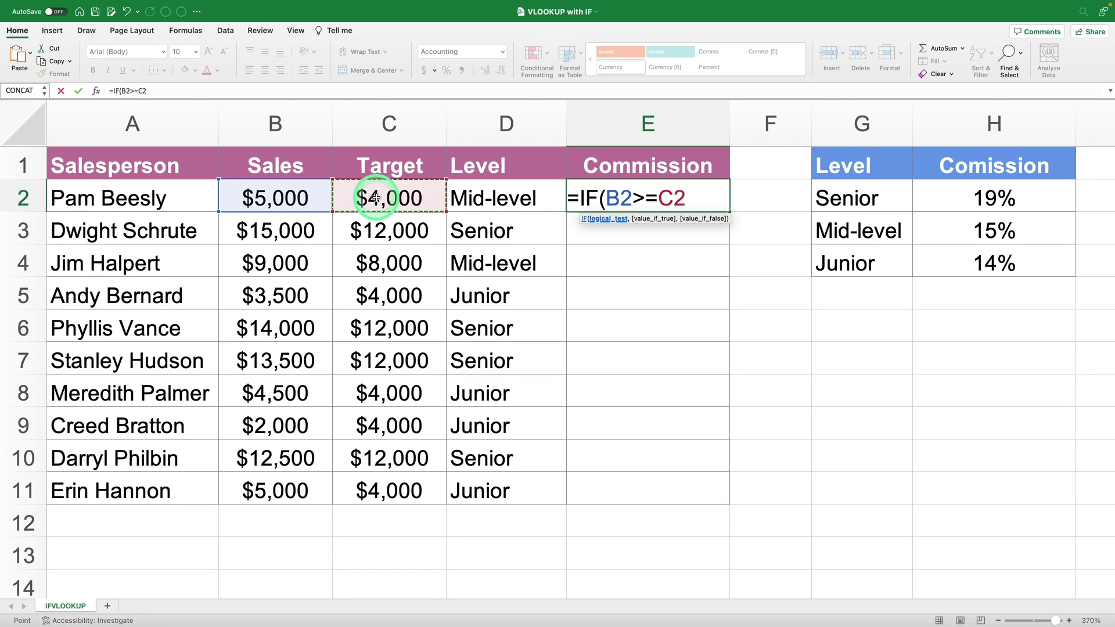
pyautogui.write(',')
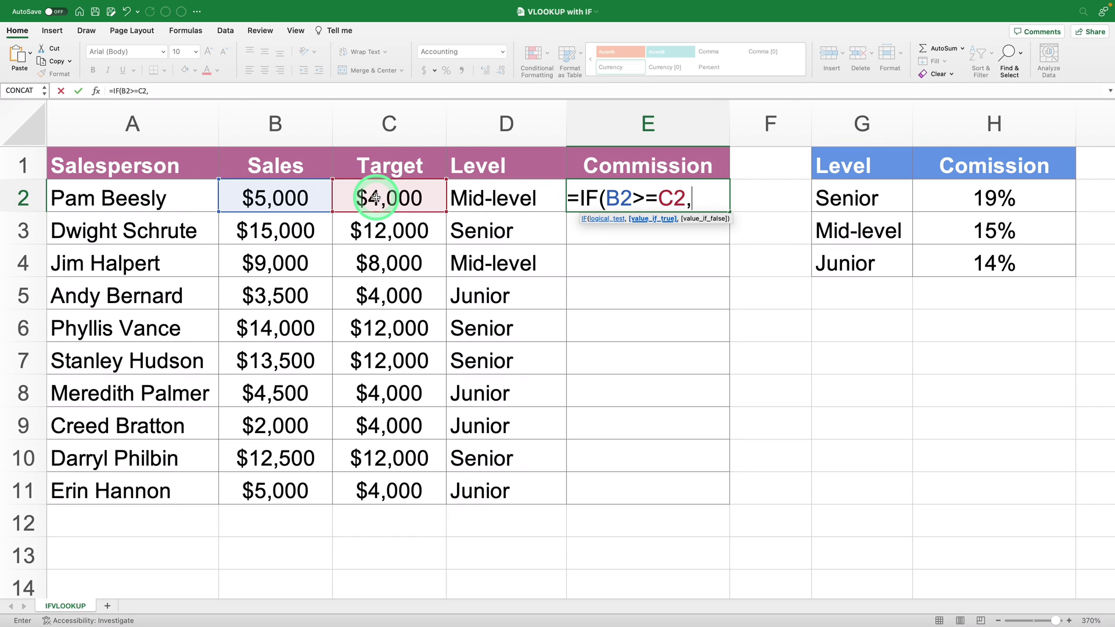
# Step: Finish the IF so it returns B2*15% when met, otherwise "No Comission", giving $750.00
pyautogui.click(305, 197)
pyautogui.write('*')
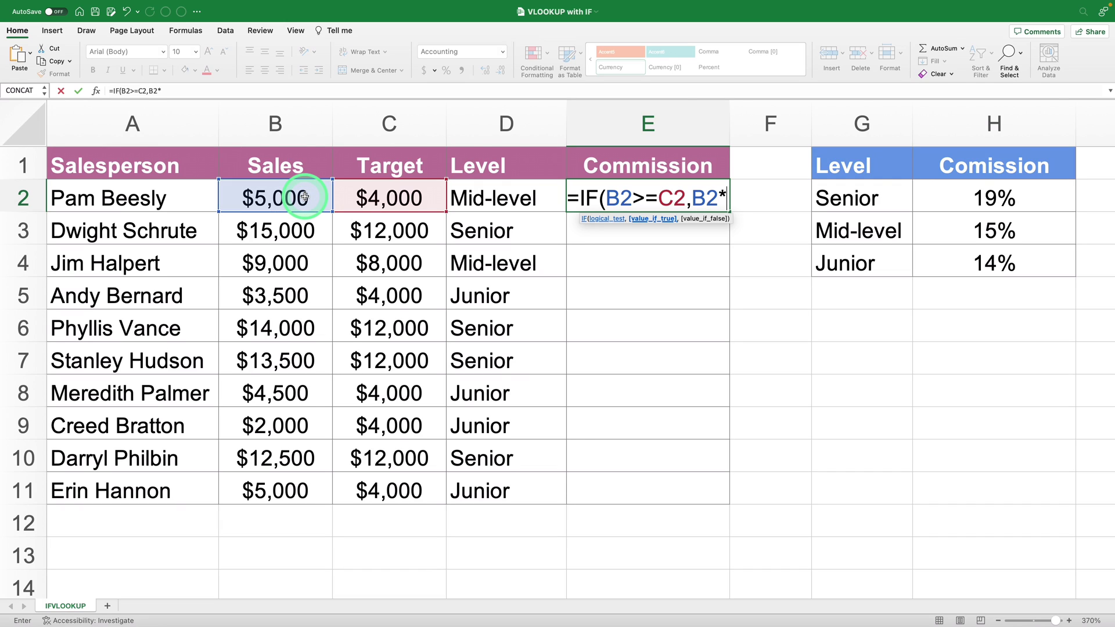
pyautogui.write('15%')
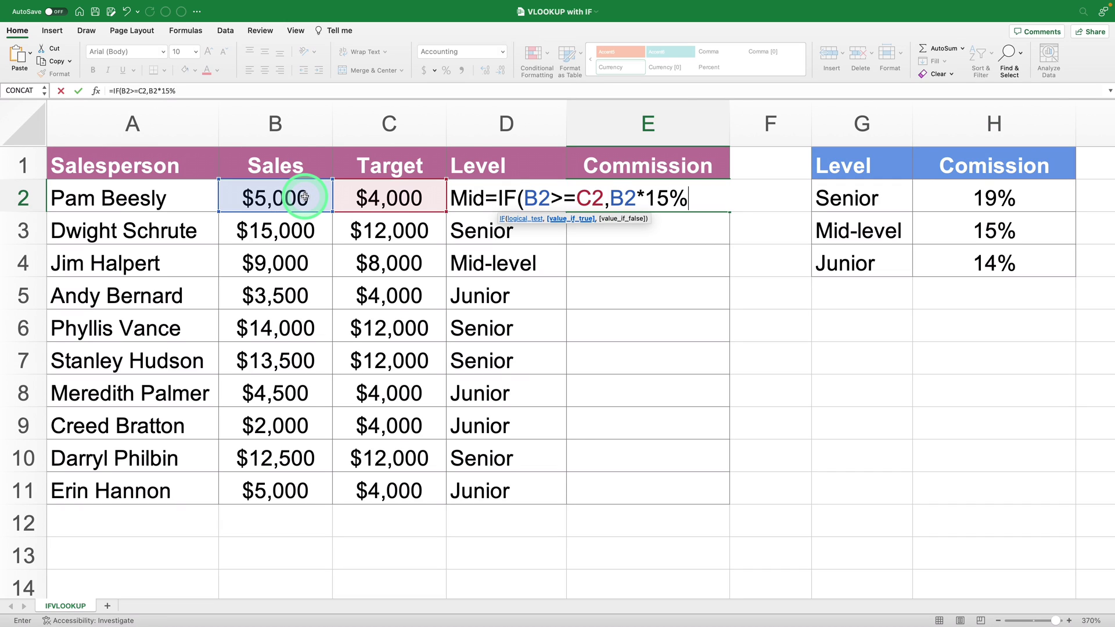
pyautogui.write(',')
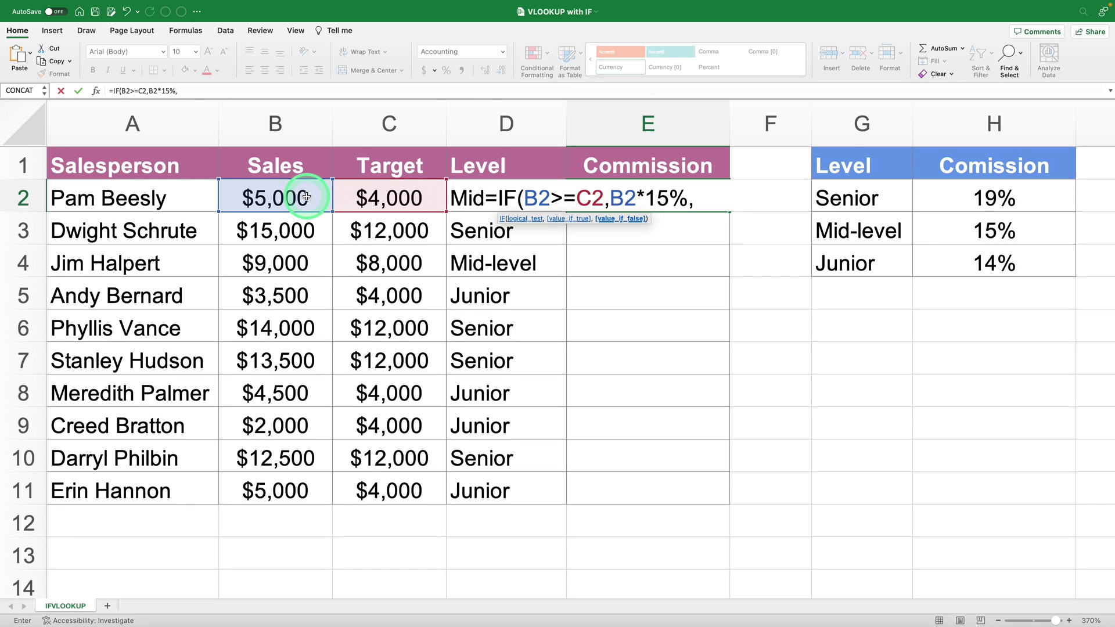
pyautogui.press('capslock')
pyautogui.write('"n')
pyautogui.press('BackSpace')
pyautogui.write('No Comissioon"')
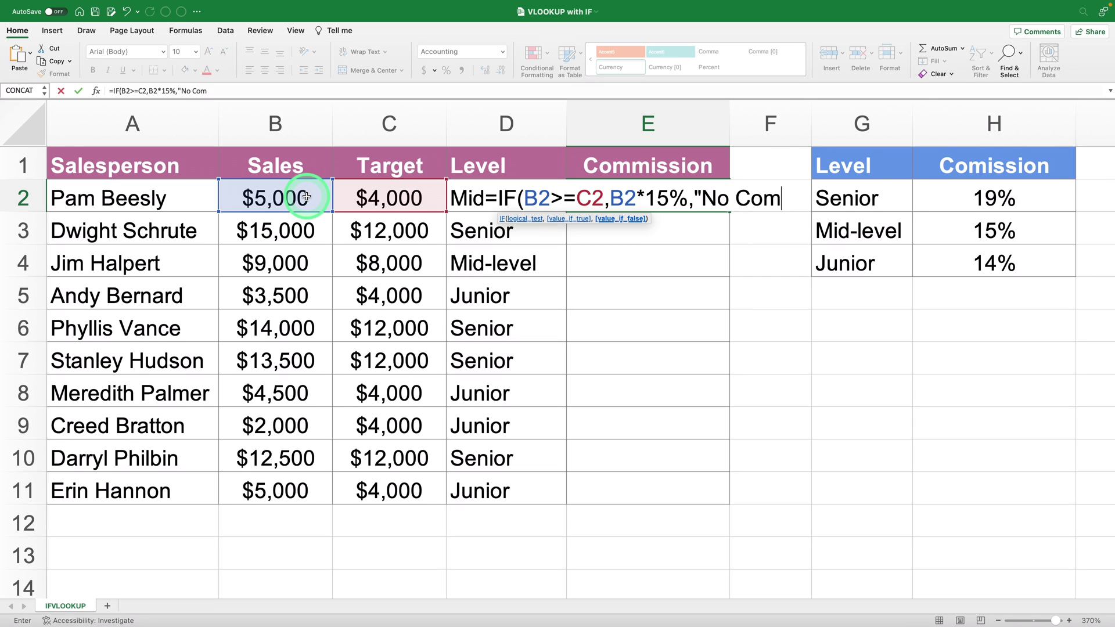
pyautogui.press('BackSpace')
pyautogui.press('BackSpace')
pyautogui.press('BackSpace')
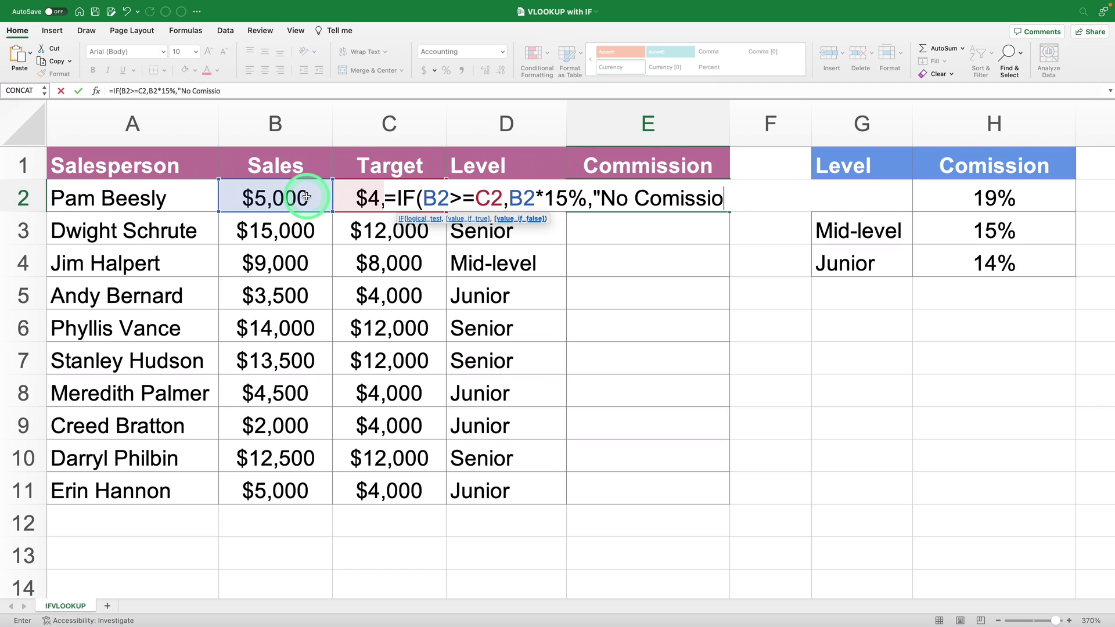
pyautogui.write('n")')
pyautogui.press('Return')
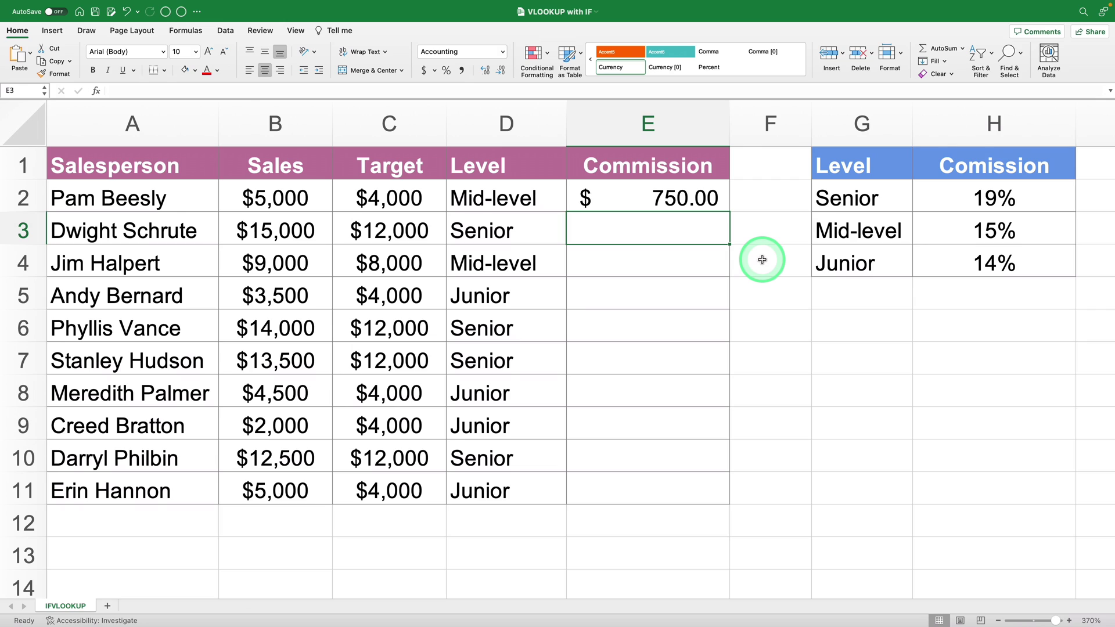
# Step: Enter =VLOOKUP(D2,$G$1:$H$4,2,FALSE) in G6 to look up D2's level rate
pyautogui.click(830, 321)
pyautogui.write('=vlo')
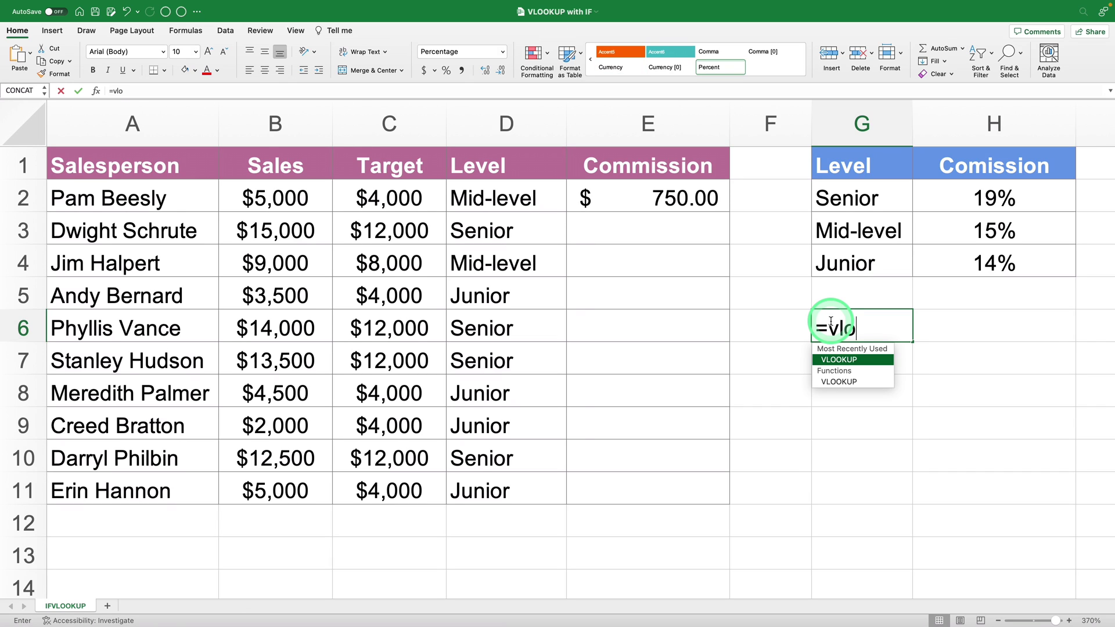
pyautogui.press('Tab')
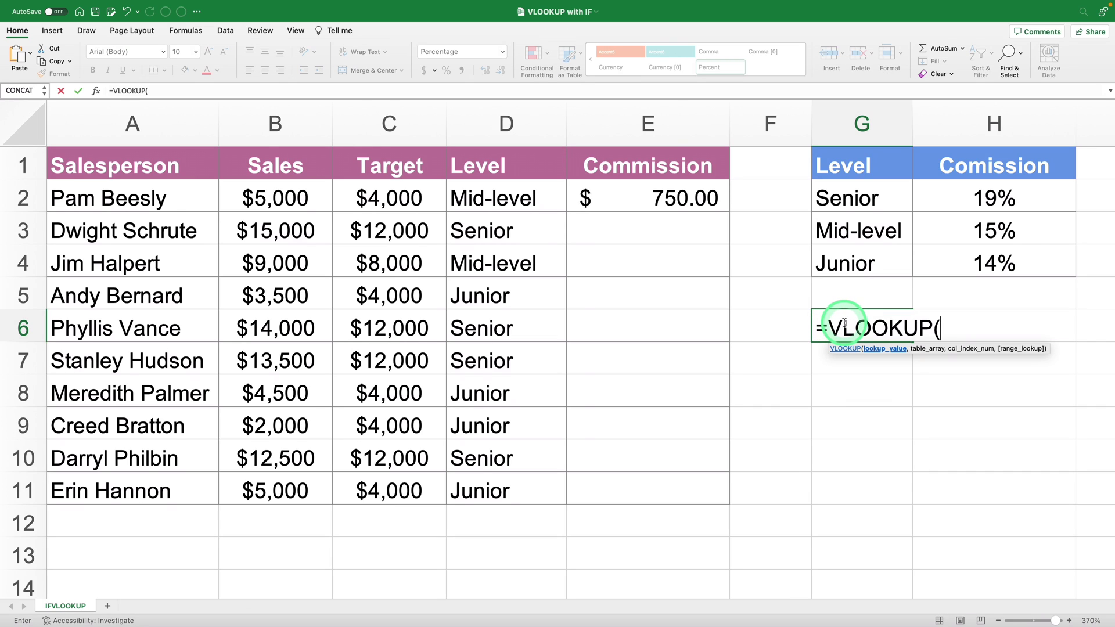
pyautogui.click(482, 199)
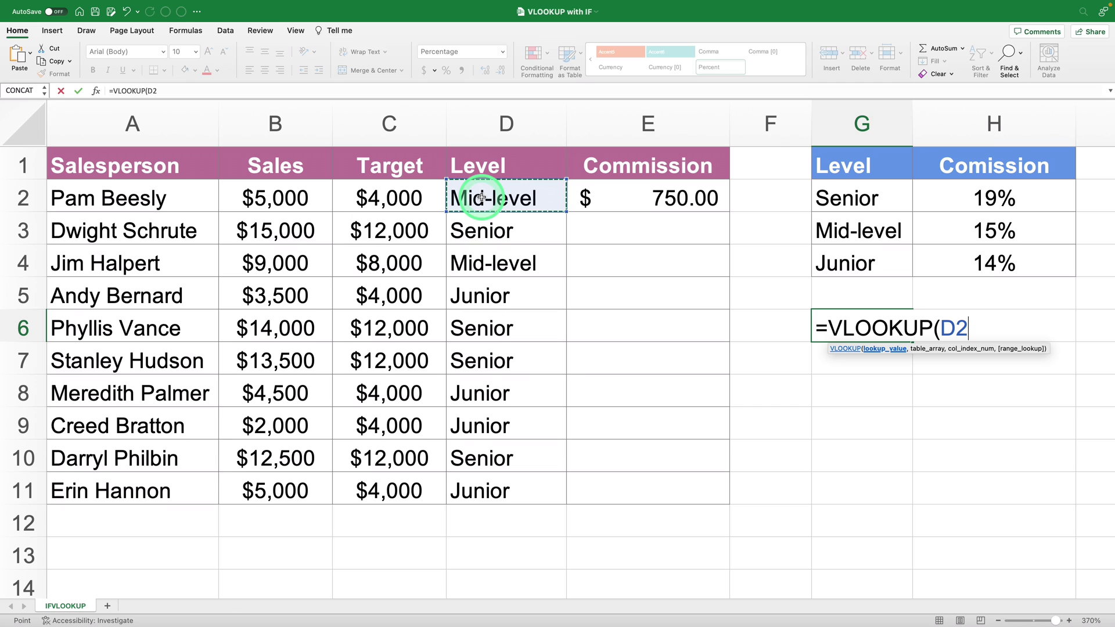
pyautogui.write(',')
pyautogui.moveTo(883, 173); pyautogui.dragTo(1007, 260)
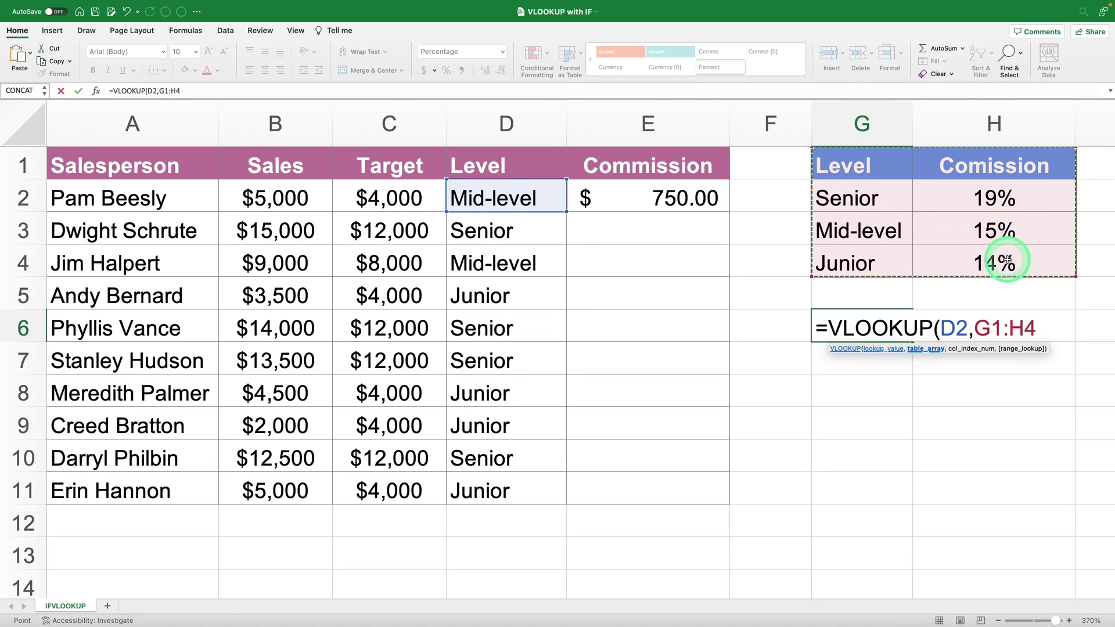
pyautogui.press('F4')
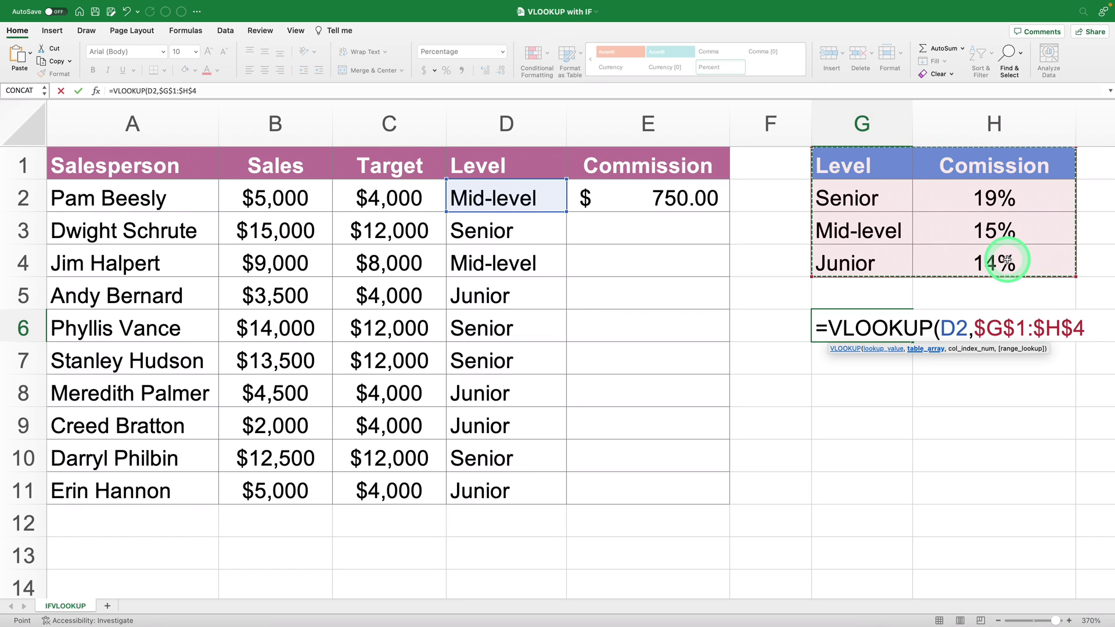
pyautogui.write(',2')
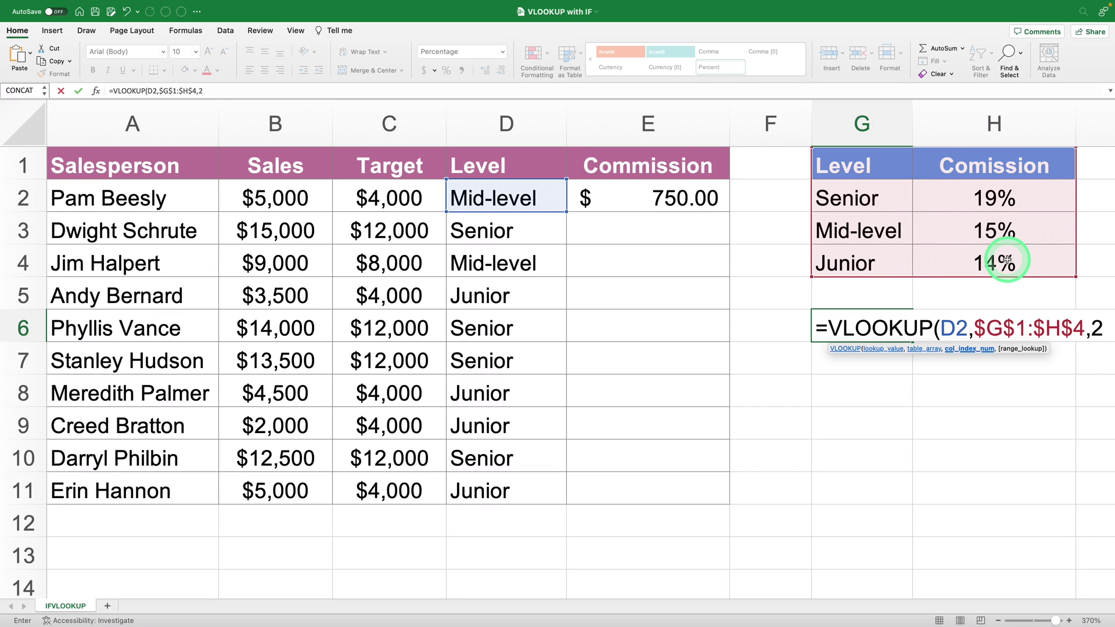
pyautogui.write(',FALSE')
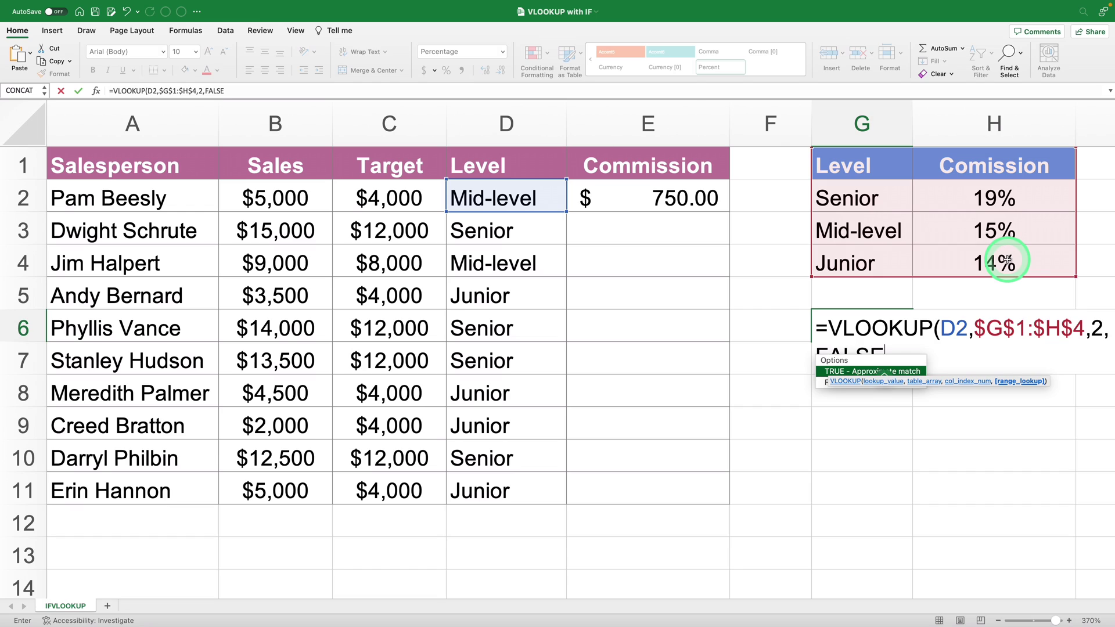
pyautogui.write(')')
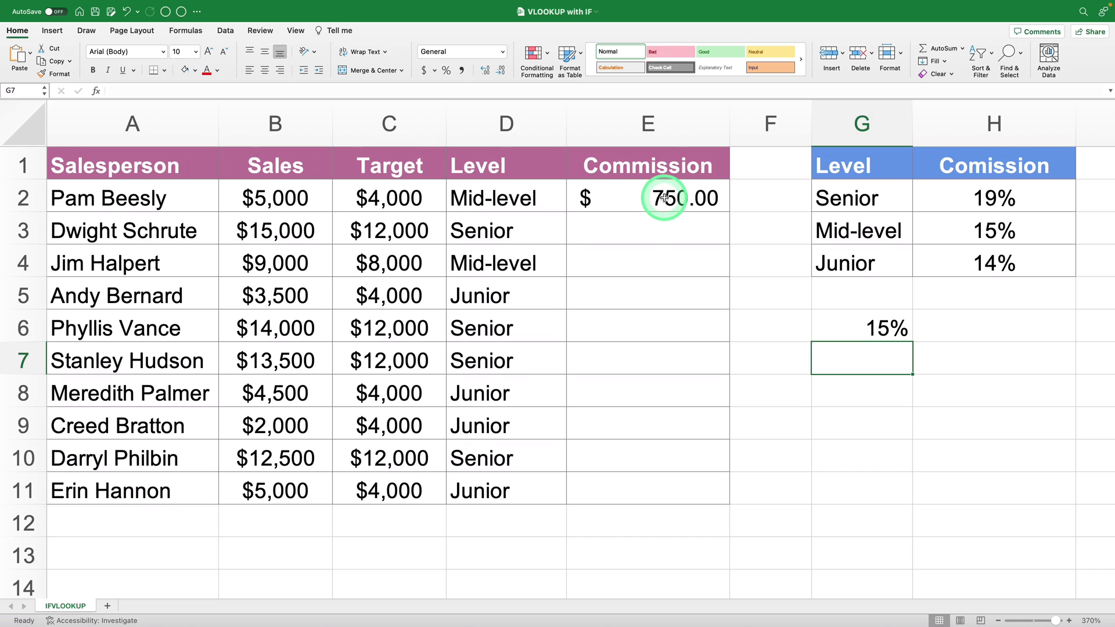
# Step: Replace the fixed 15% in E2's formula with the VLOOKUP expression copied from G6
pyautogui.click(883, 326)
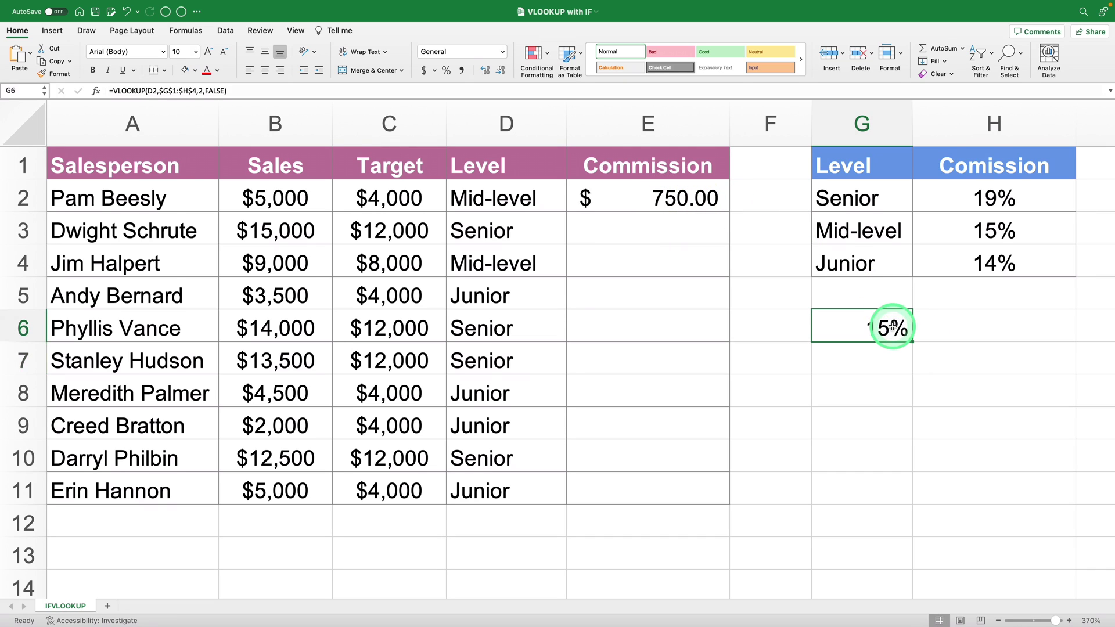
pyautogui.doubleClick(844, 329)
pyautogui.keyDown('shift'); pyautogui.click(831, 327); pyautogui.keyUp('shift')
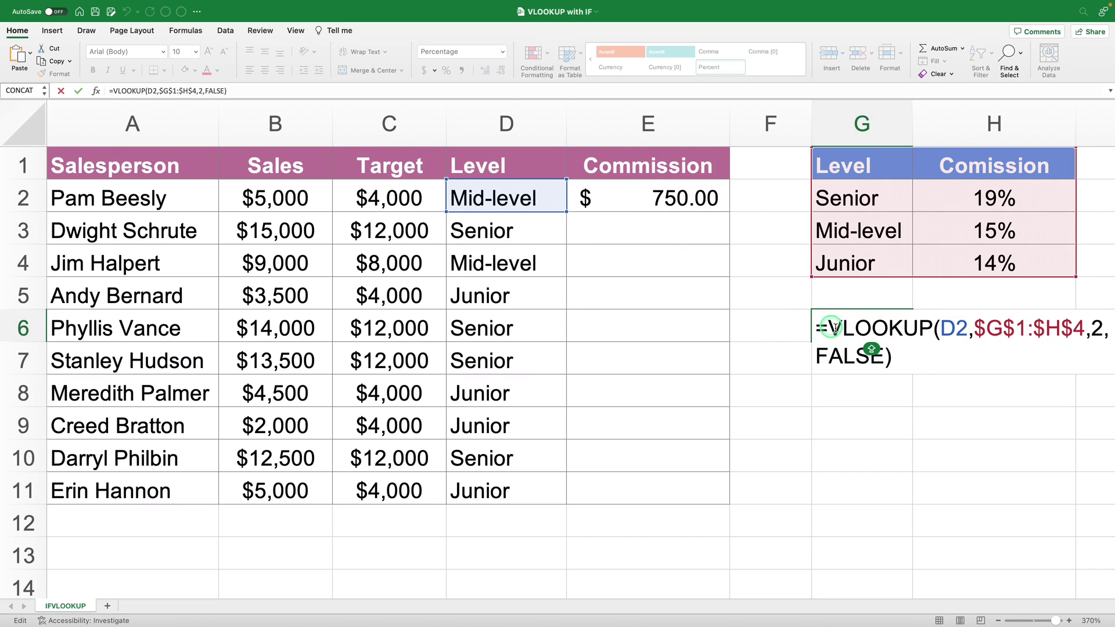
pyautogui.keyDown('shift'); pyautogui.click(918, 357); pyautogui.keyUp('shift')
pyautogui.press('super+c')
pyautogui.press('Return')
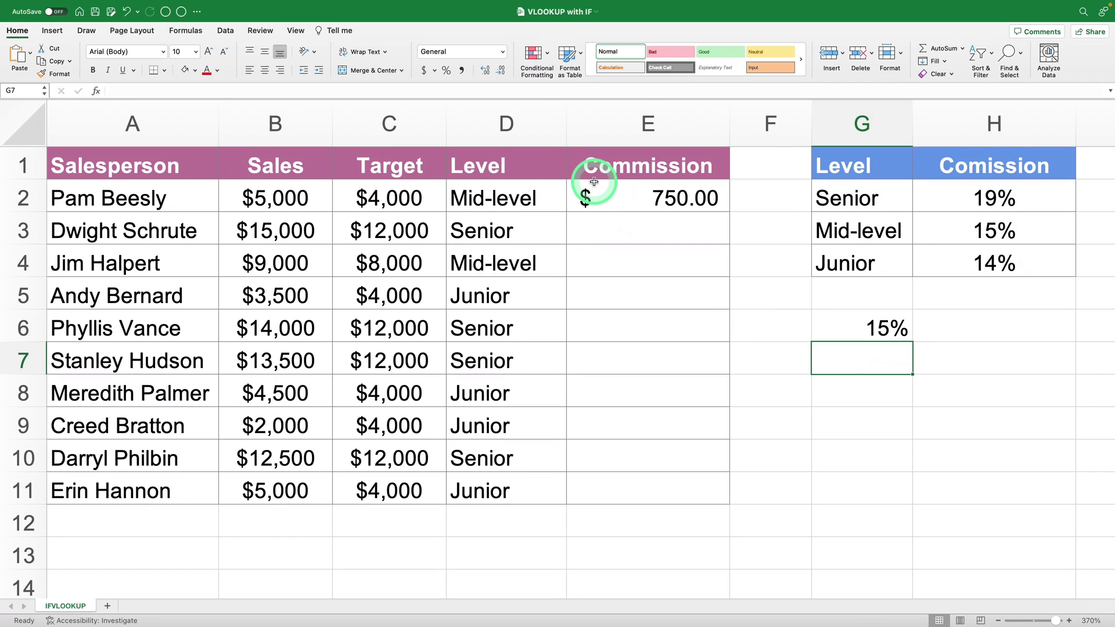
pyautogui.doubleClick(638, 197)
pyautogui.keyDown('shift'); pyautogui.click(651, 200); pyautogui.keyUp('shift')
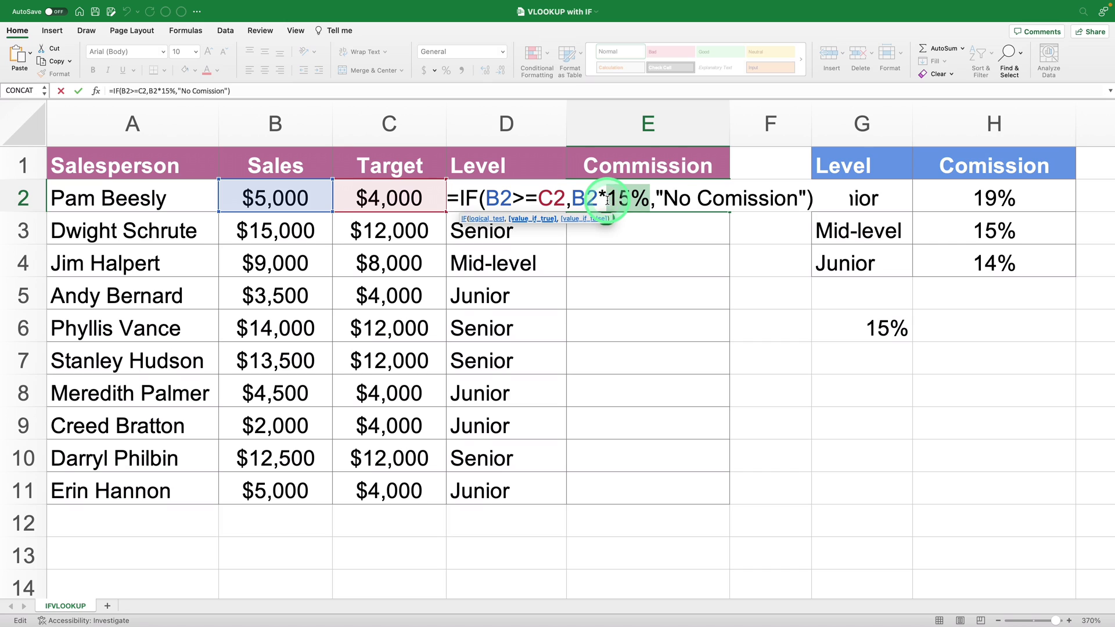
pyautogui.press('super+v')
pyautogui.press('Return')
# Step: Fill E2's commission formula down through E11 for all ten salespeople
pyautogui.click(721, 207)
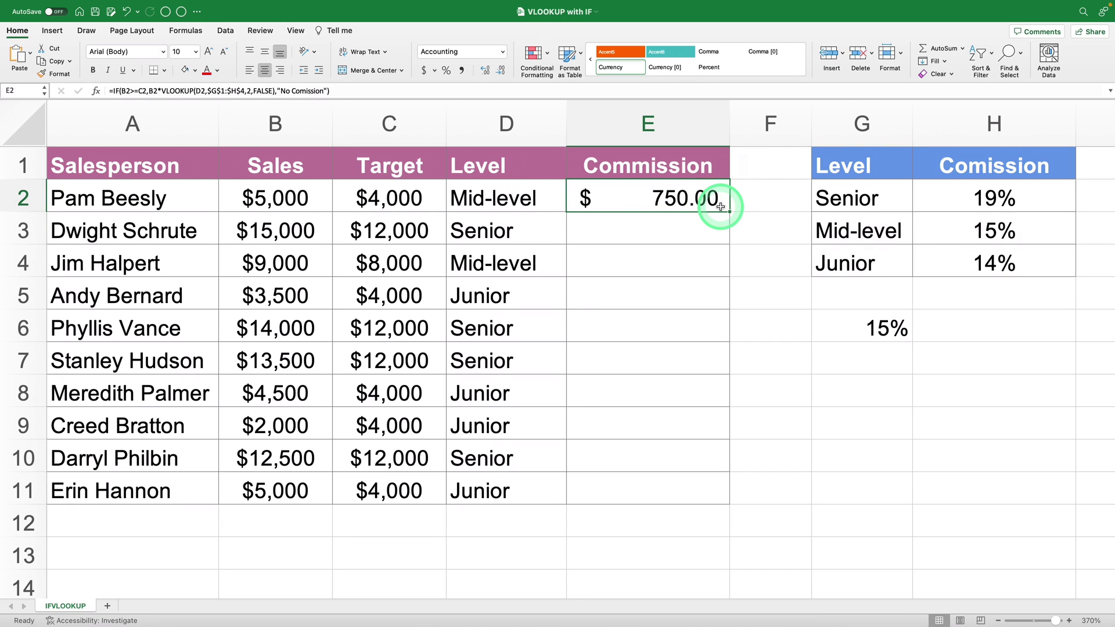
pyautogui.doubleClick(727, 212)
pyautogui.click(805, 285)
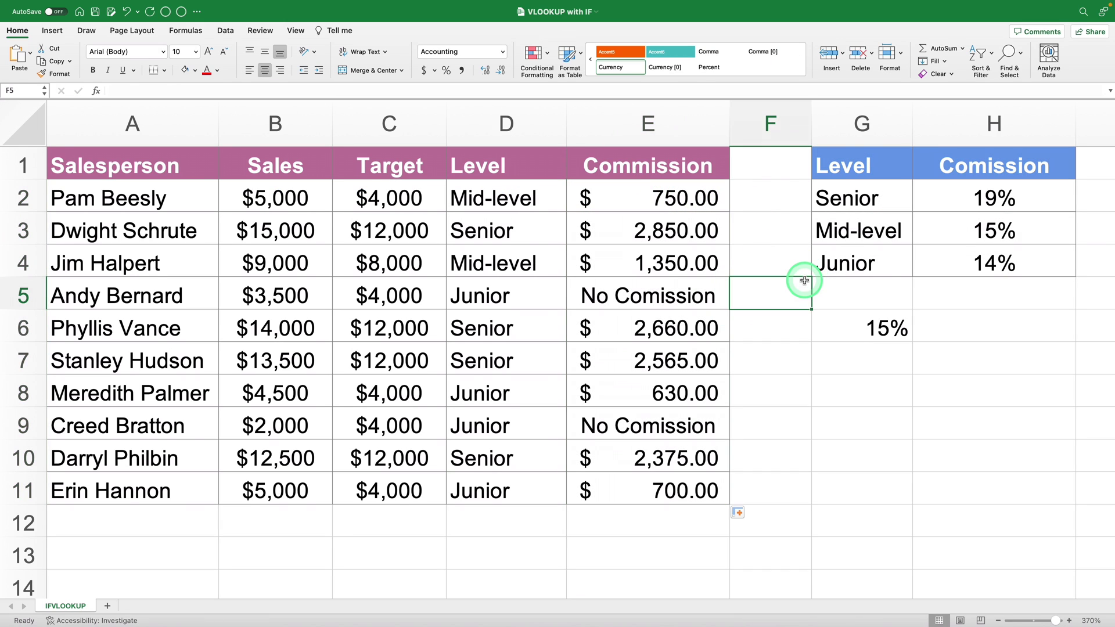
pyautogui.click(834, 369)
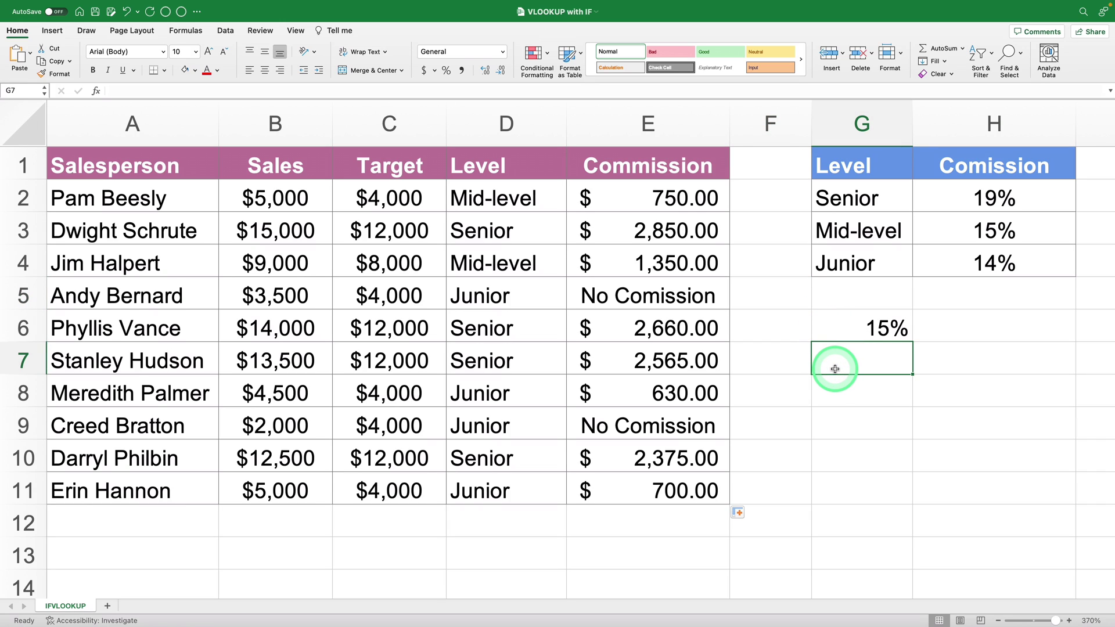